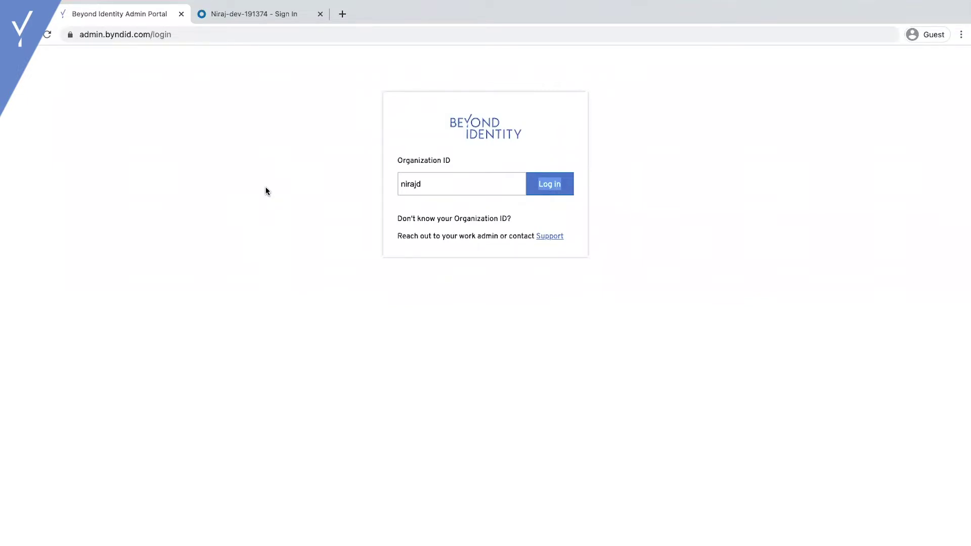
- Sign in to the organization's admin portal through Okta by entering the Okta username
click(537, 196)
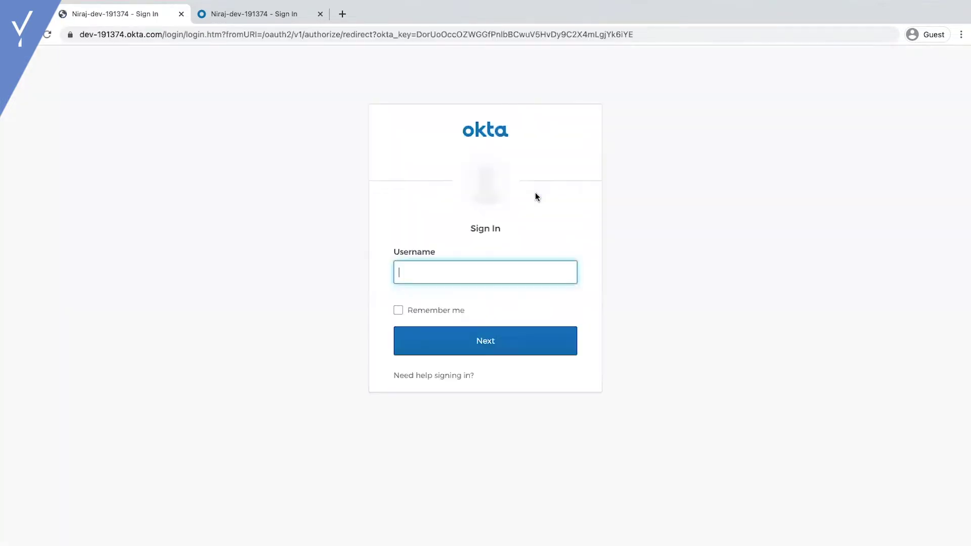
text(katie)
key(Return)
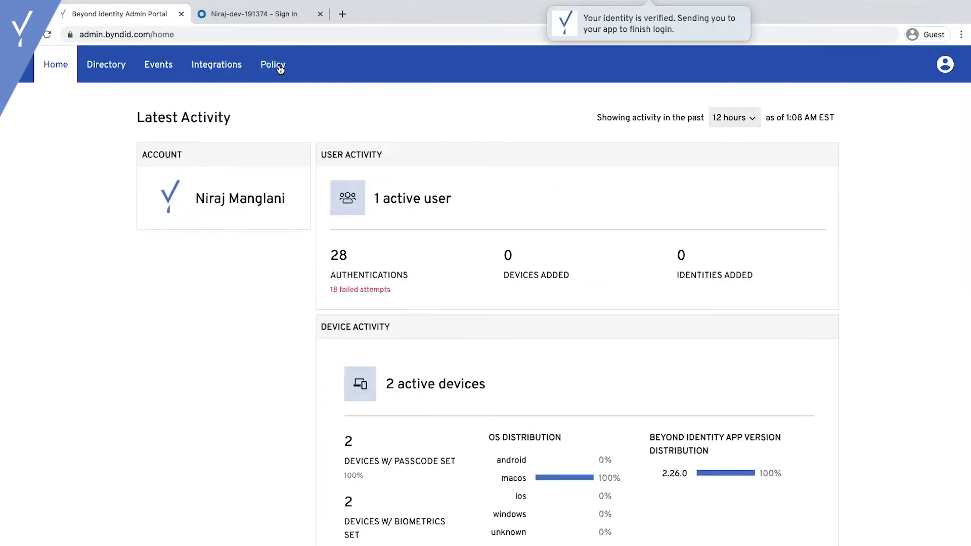
- On the Policy tab, move RULE 1 below RULE 2 and back to the top, then edit RULE 1
click(279, 70)
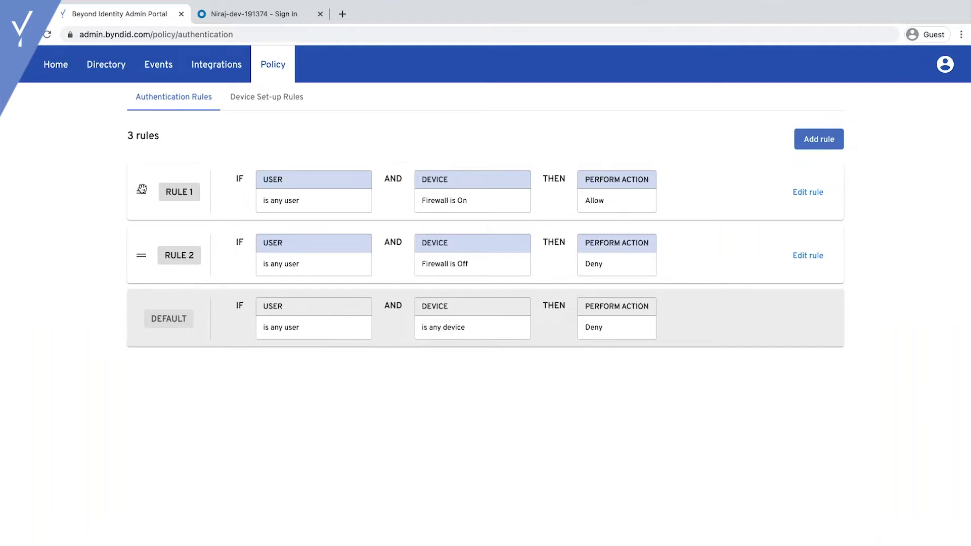
mouse_move(142, 189)
mouse_down()
mouse_move(134, 253)
mouse_move(136, 183)
mouse_up()
click(817, 195)
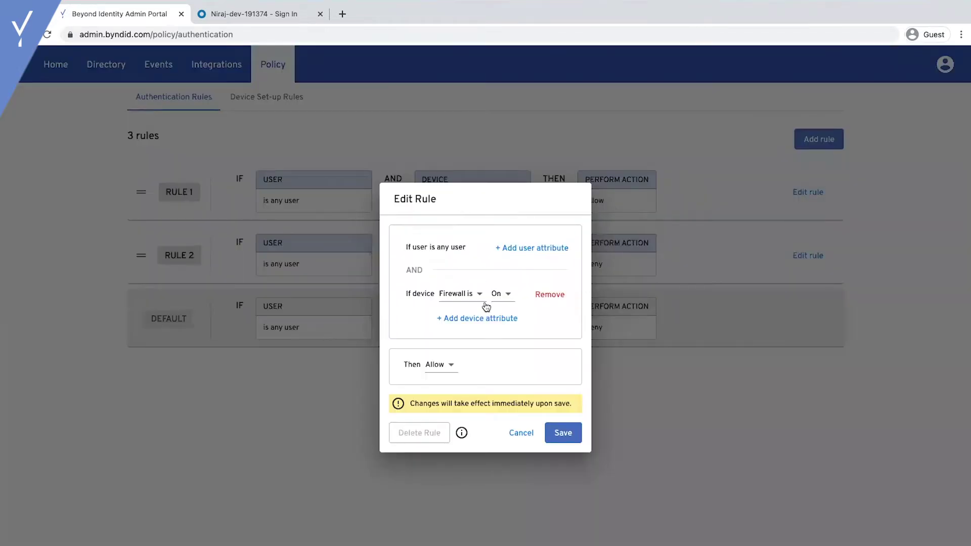
click(471, 297)
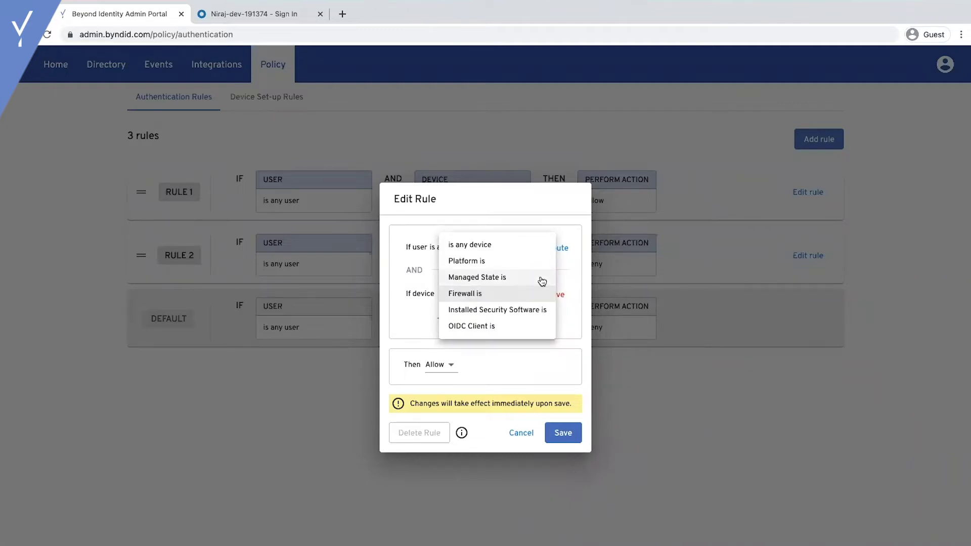
click(490, 362)
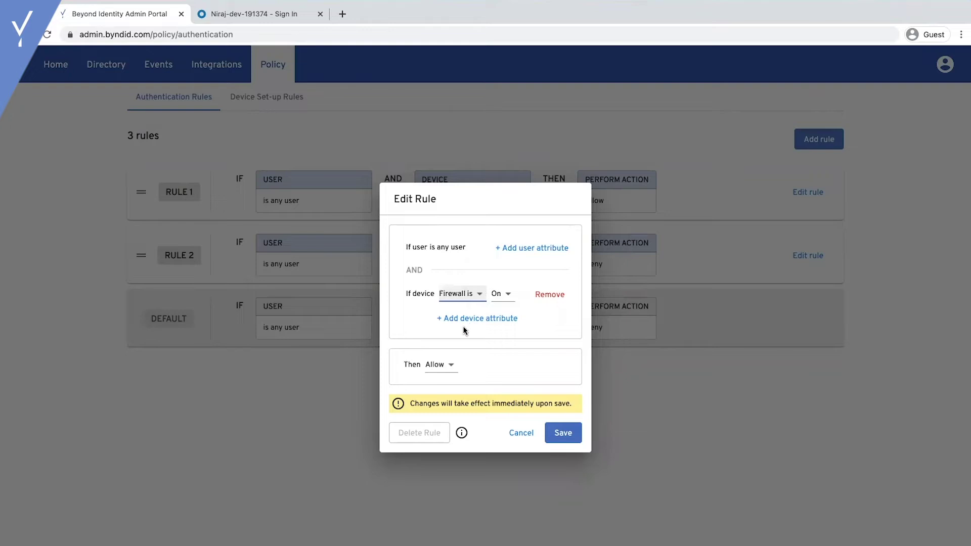
click(445, 367)
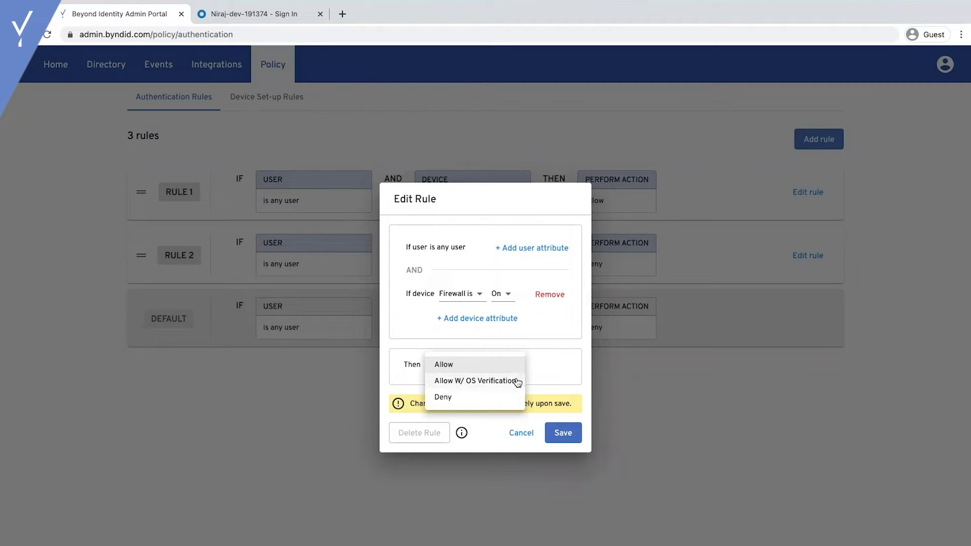
click(532, 380)
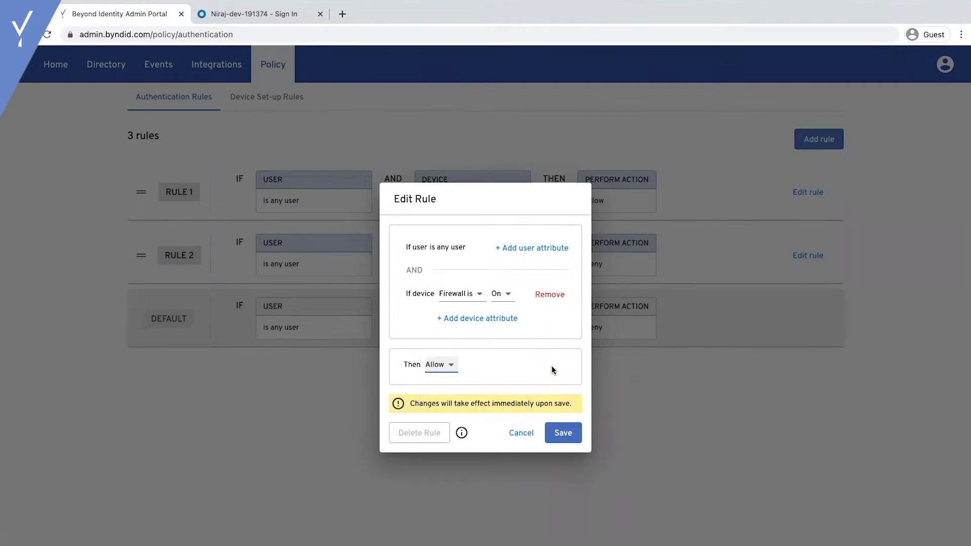
click(520, 437)
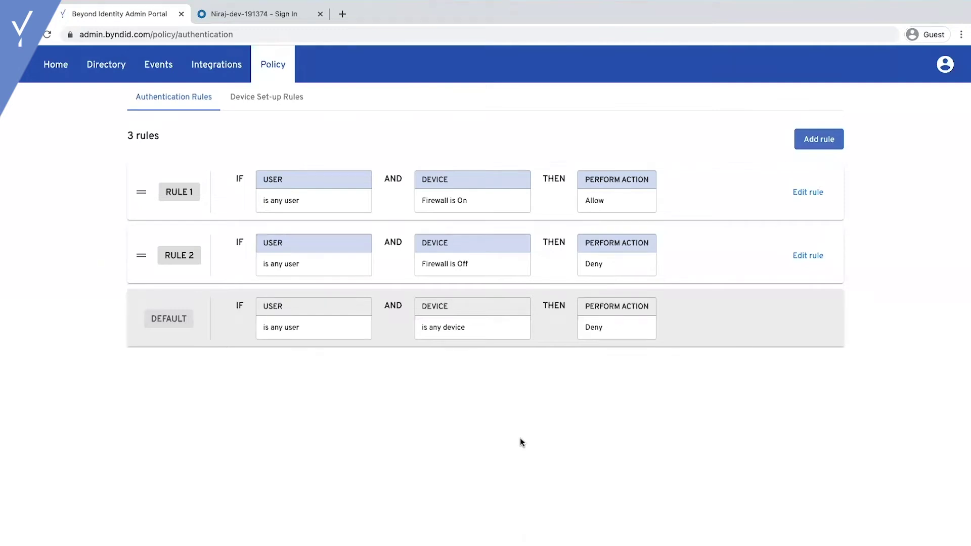
- Turn off the Mac's firewall and attempt the Okta sign-in, which is refused
drag(968, 297, 634, 315)
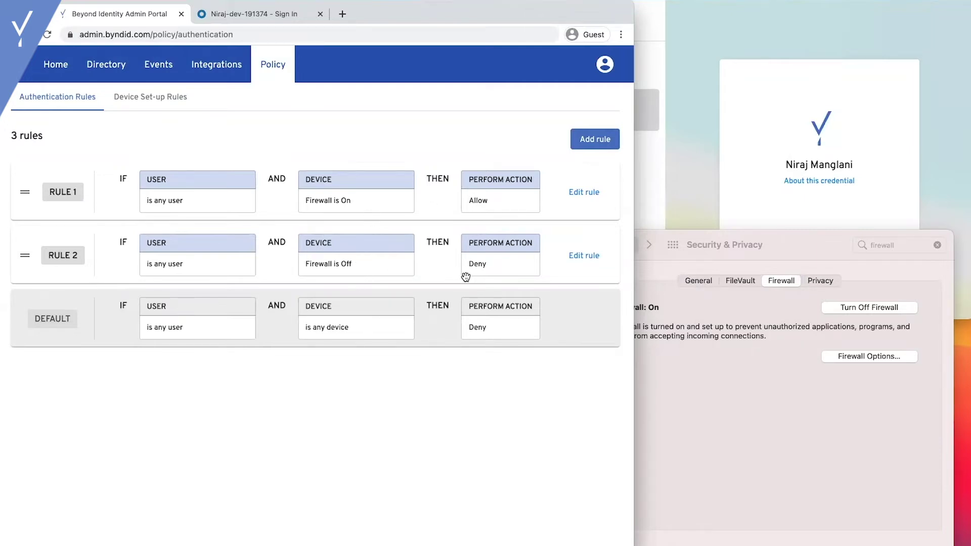
click(729, 400)
click(867, 307)
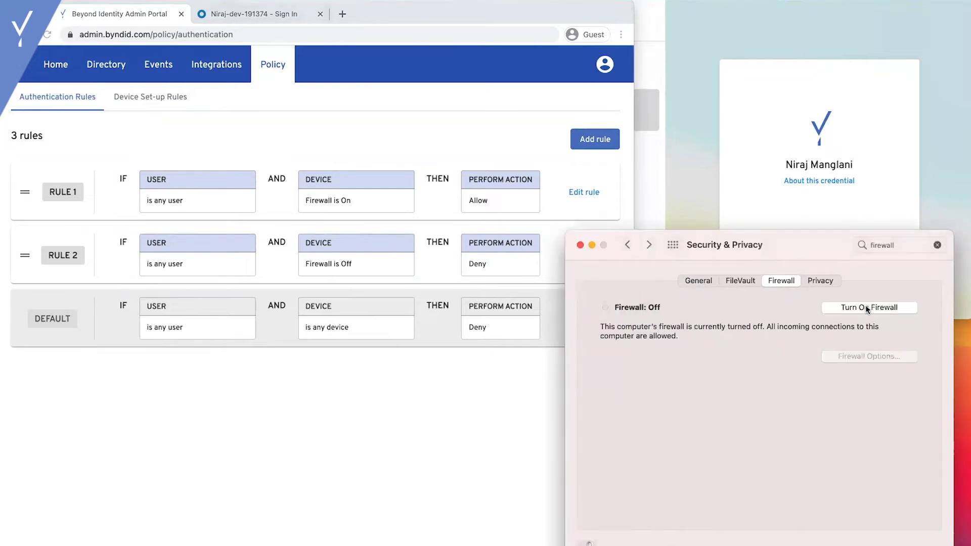
click(257, 12)
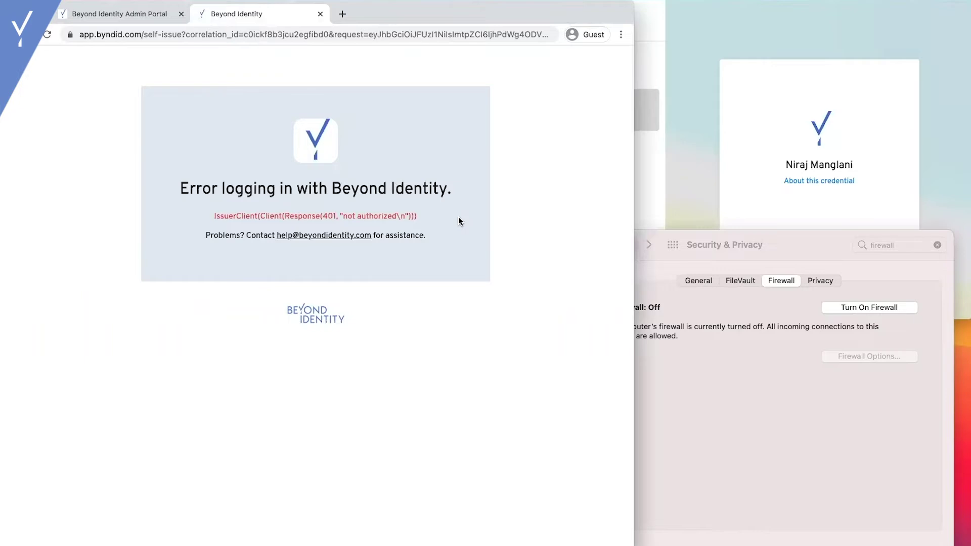
- Turn the Mac's firewall back on and close the 401 error page
click(653, 431)
click(858, 307)
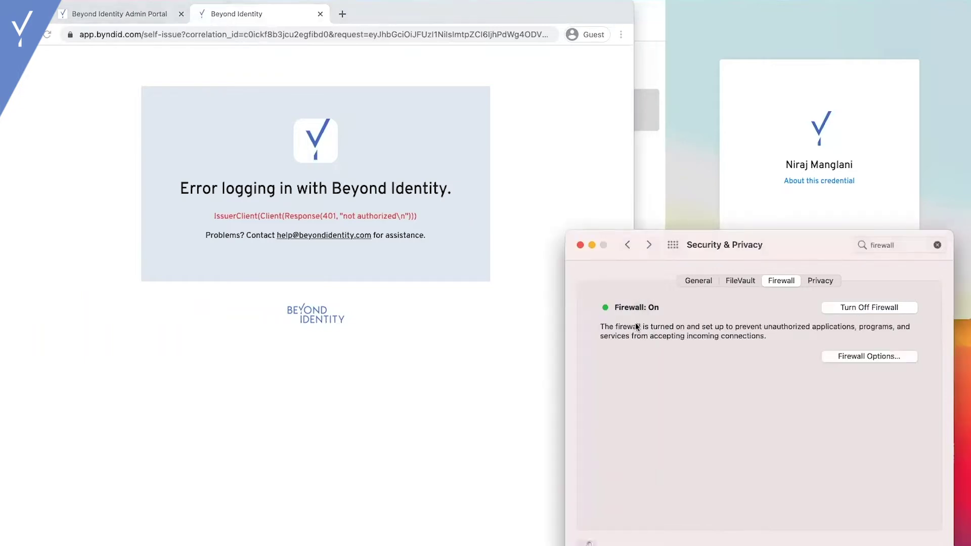
click(190, 107)
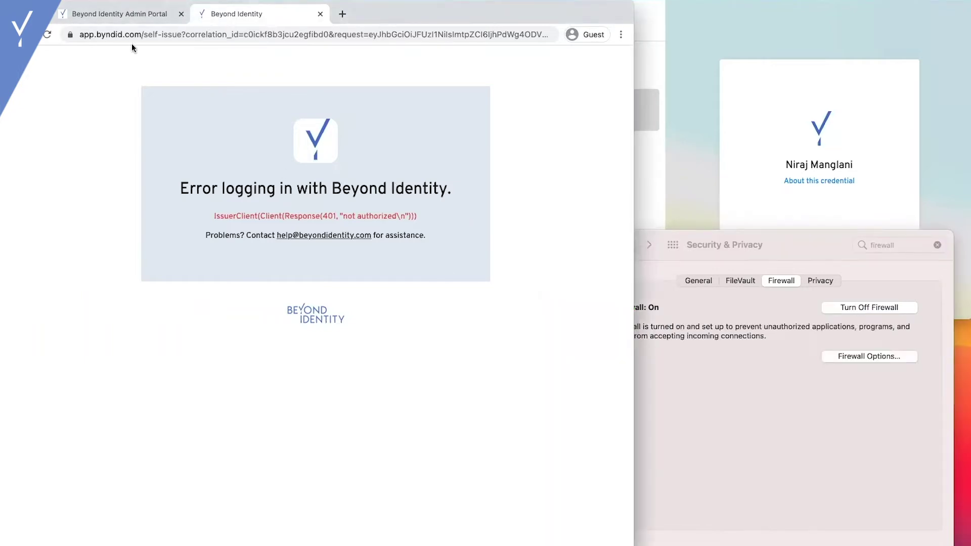
key(super+w)
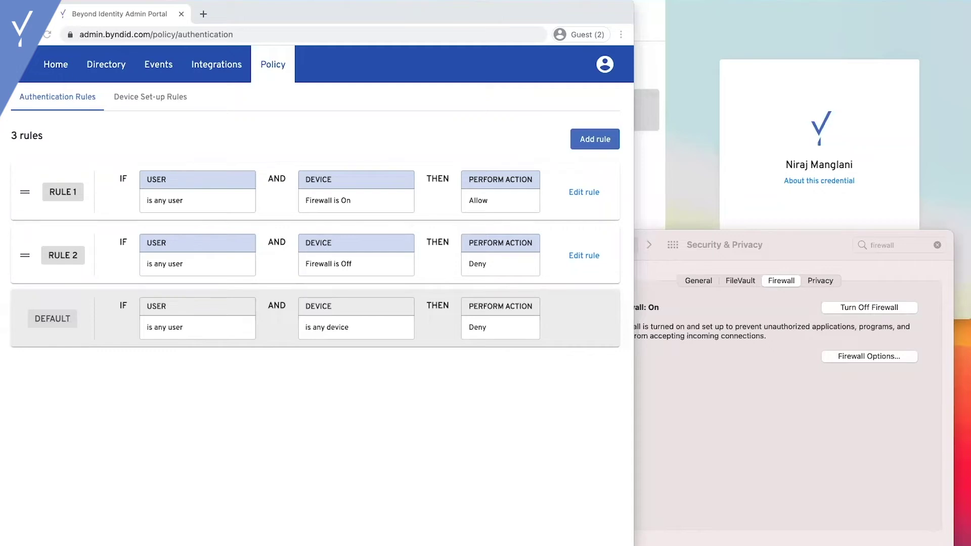
- In the new Okta window, enter the username to log back into the admin portal
drag(281, 5, 223, 5)
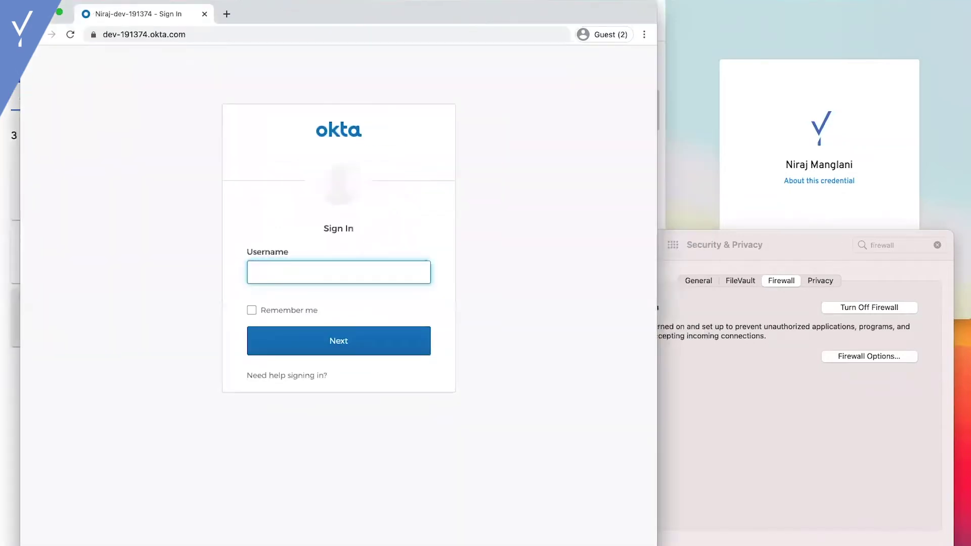
text(niraj)
key(Return)
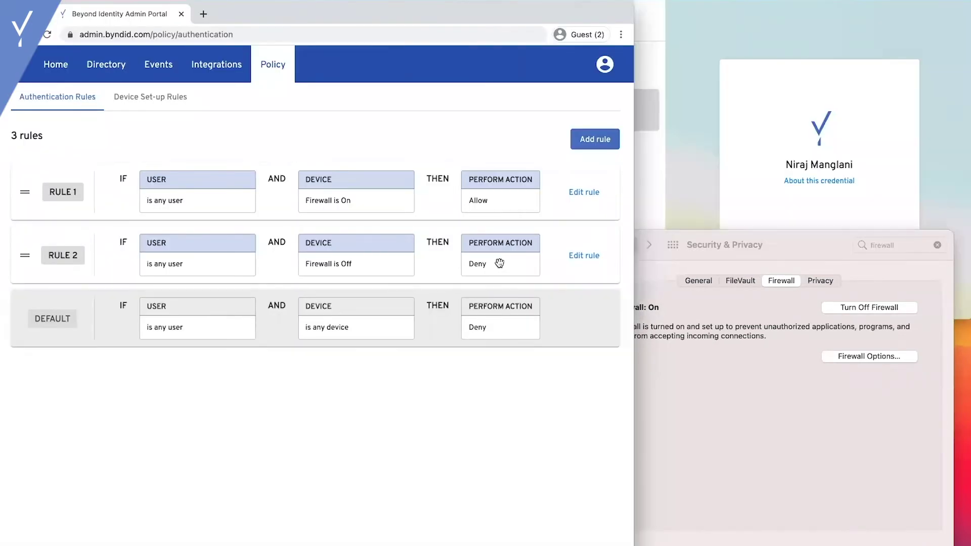
- Change RULE 1's condition to device Managed State is Not managed
click(579, 193)
click(302, 293)
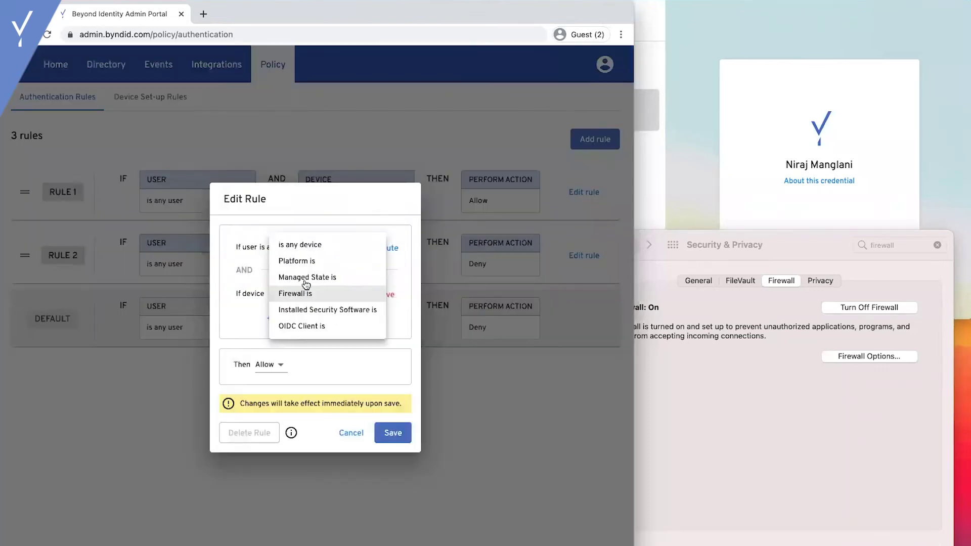
click(307, 278)
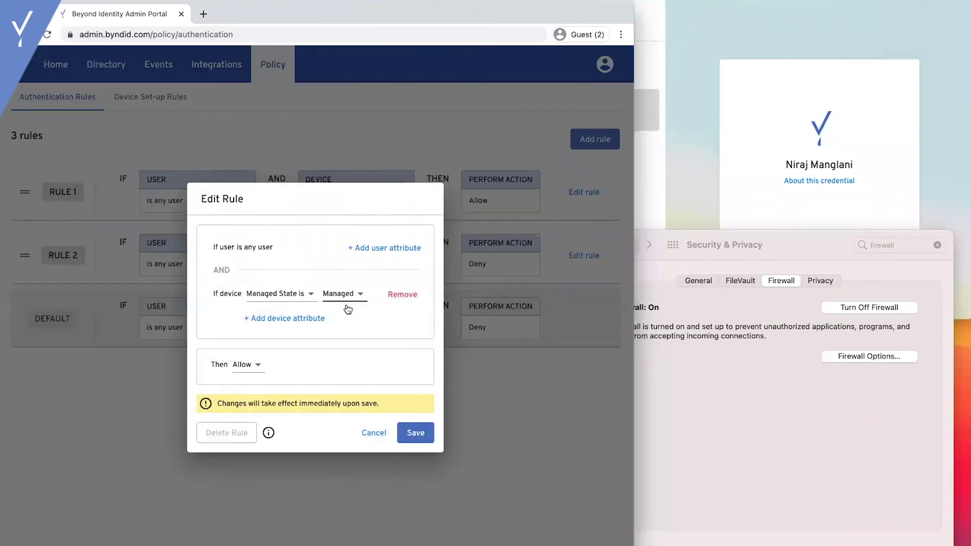
click(340, 294)
key(Return)
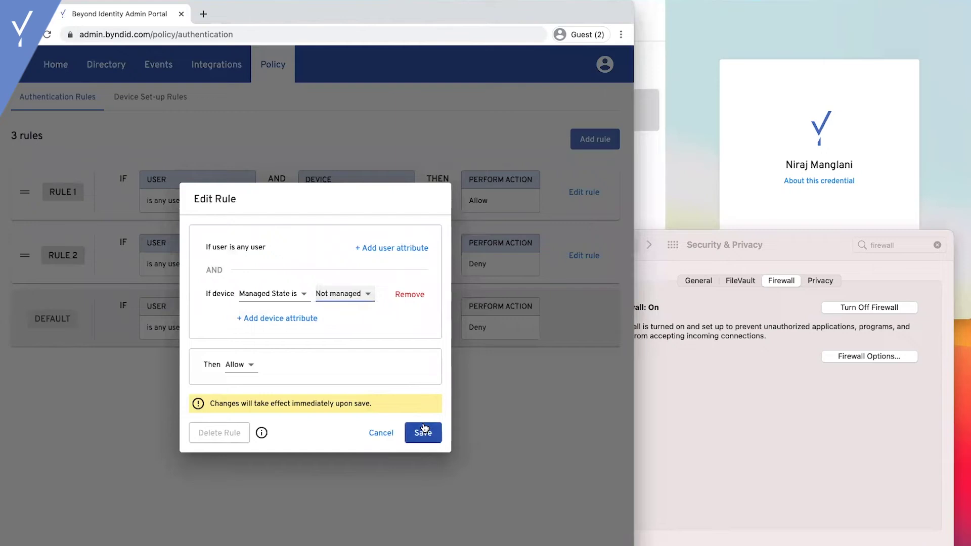
- Set RULE 1's action to Allow W/ OS Verification, save it, and submit the test user's sign-in
click(239, 367)
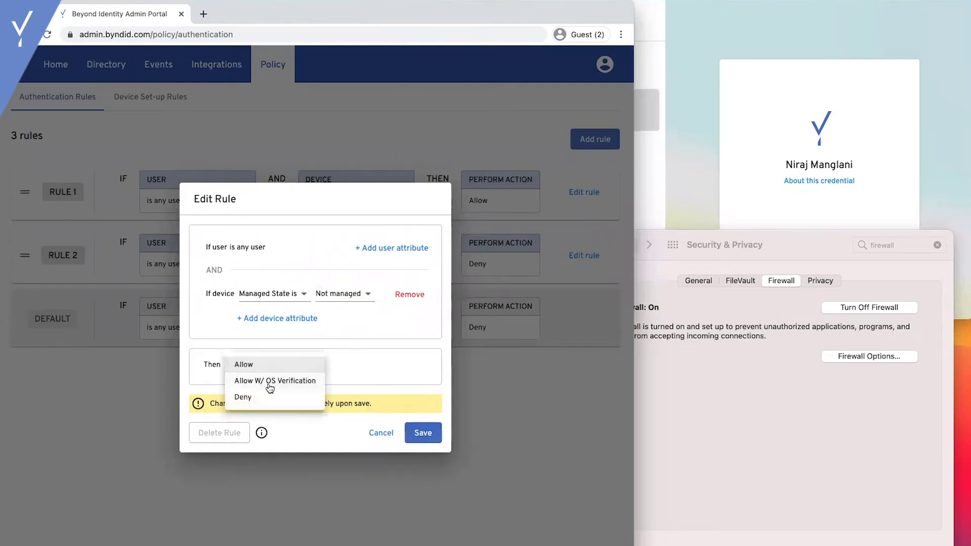
click(264, 382)
click(423, 432)
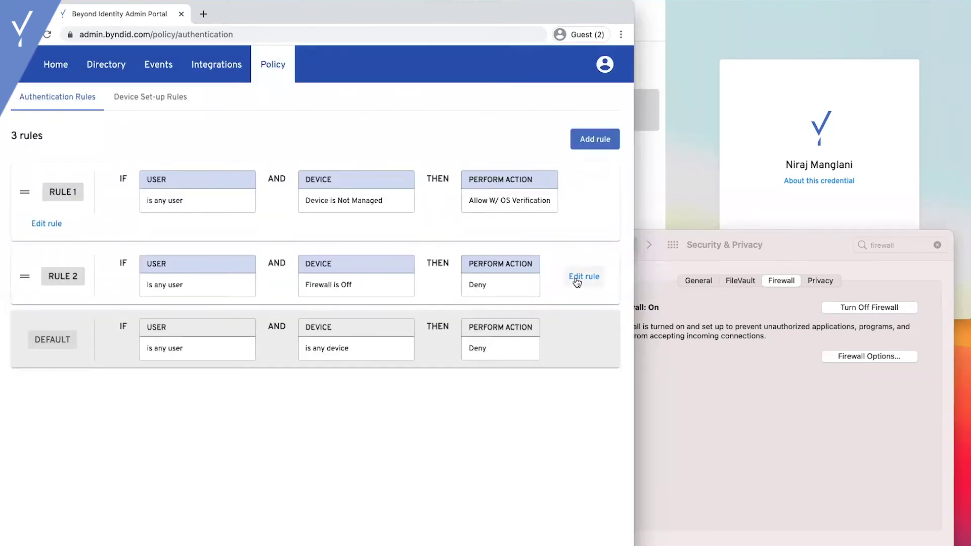
click(576, 279)
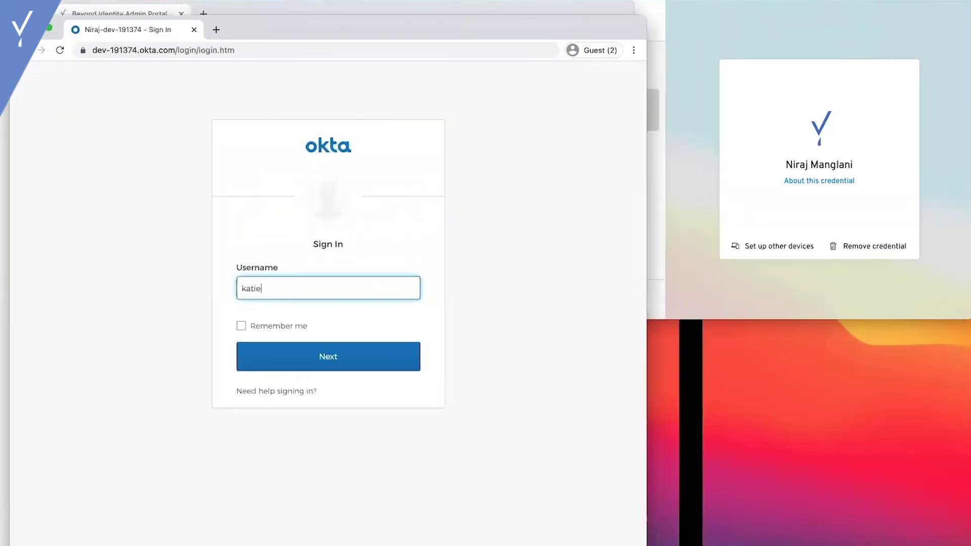
key(Return)
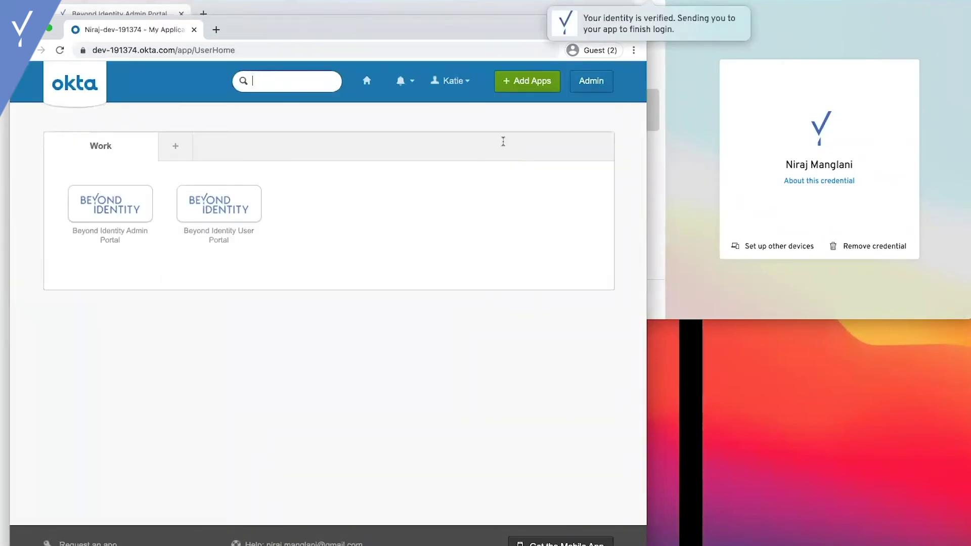
- Return to the admin portal and view the Device Set-up Rules
click(254, 12)
click(165, 100)
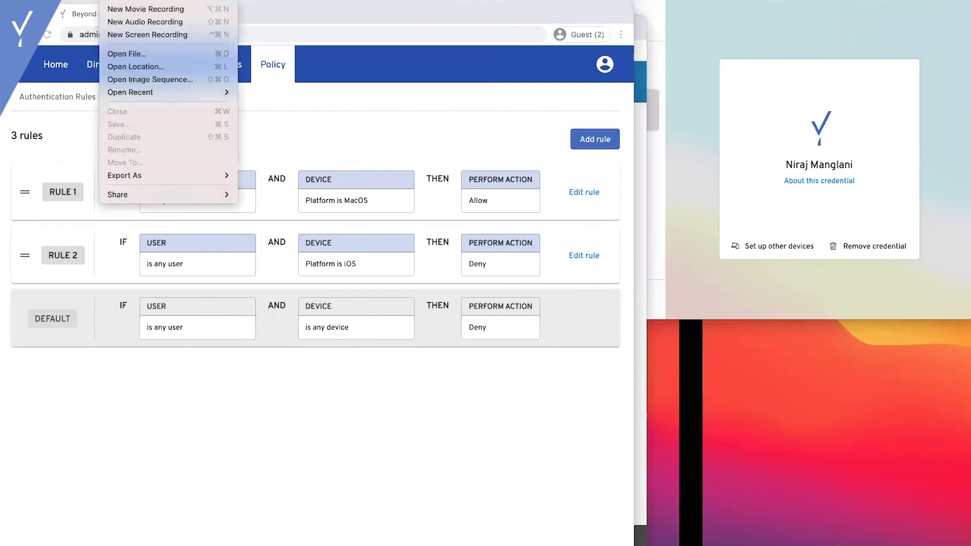
- Mirror the iPhone in QuickTime and start setting up the admin's credential on another device
click(112, 14)
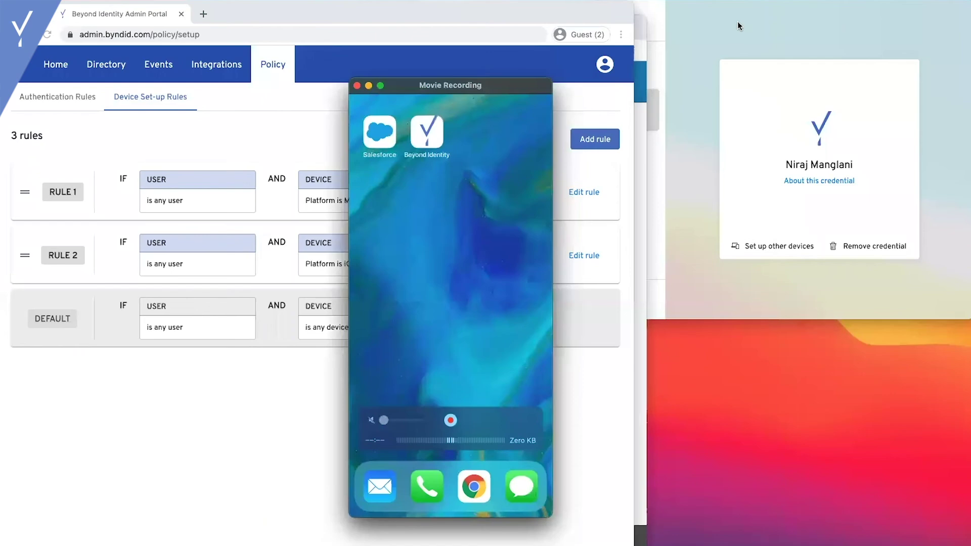
click(793, 261)
click(776, 246)
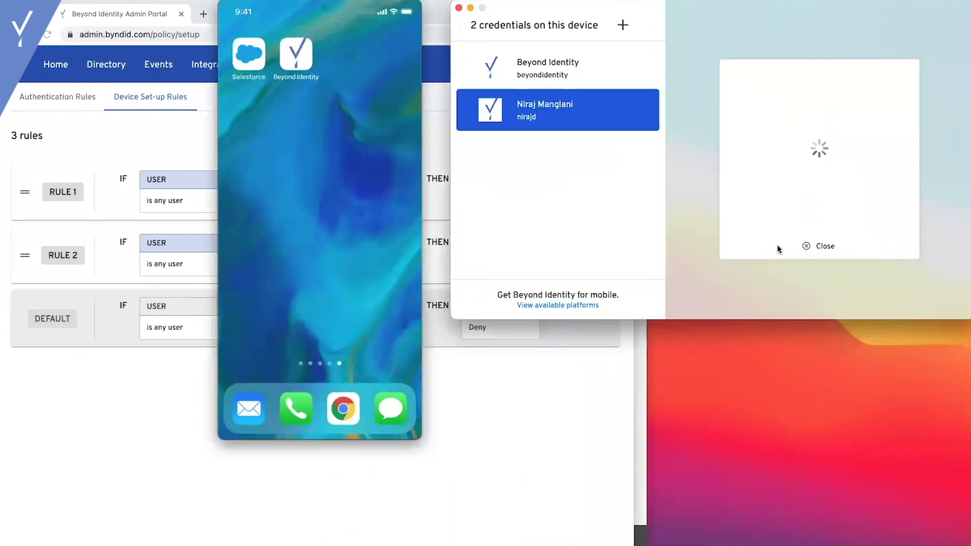